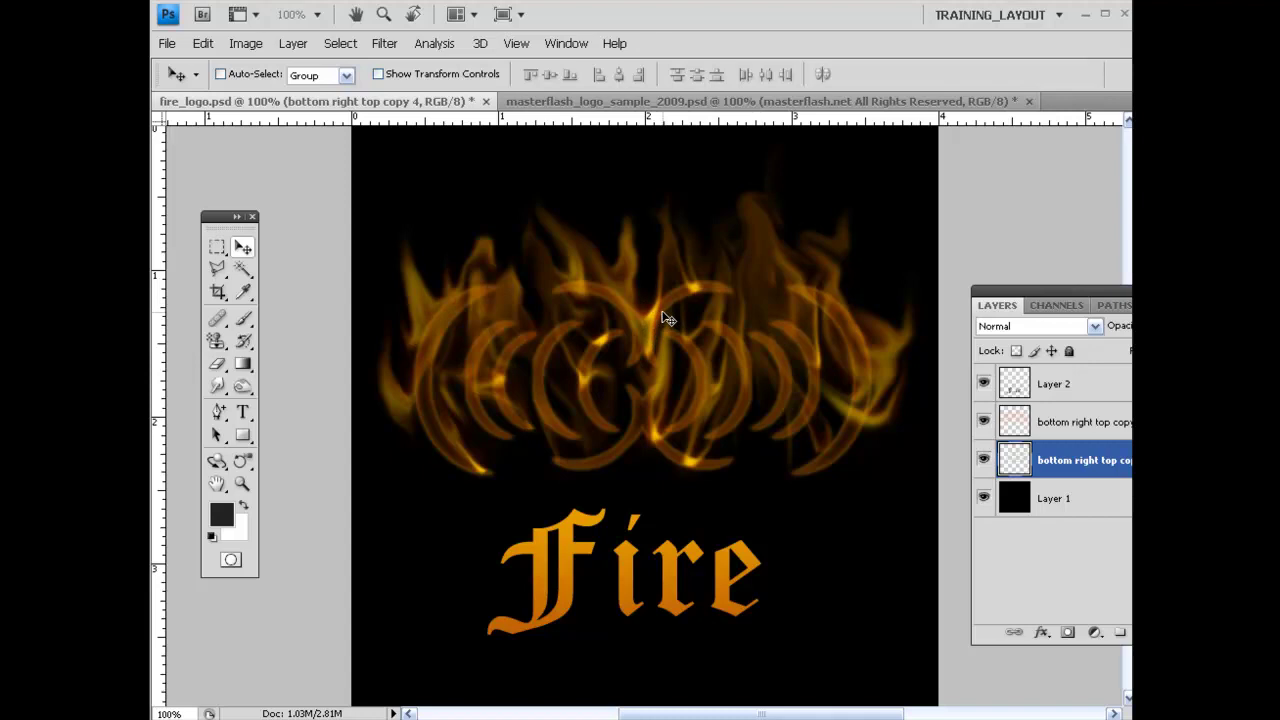
# - Save fire_logo.psd with its finished flame artwork and orange 'Fire' text
pyautogui.hotkey('ctrl', 's')
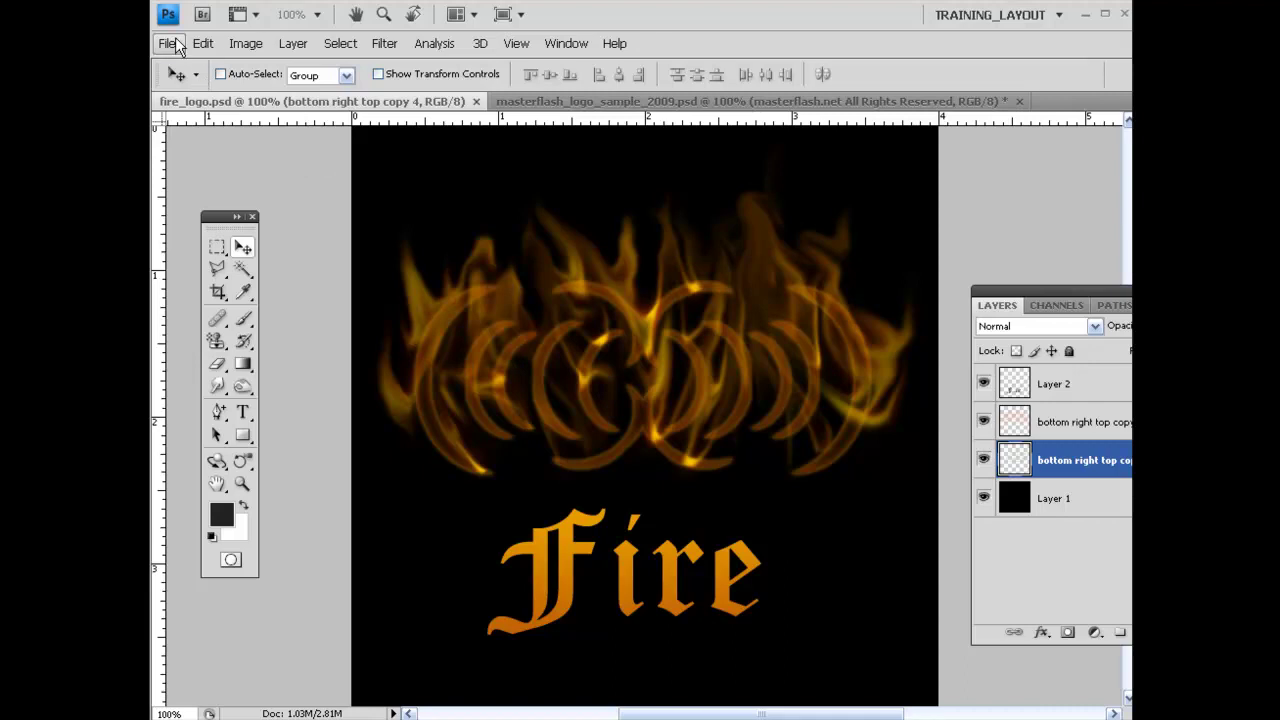
# - Close fire_logo.psd and create a transparent 600×500 px document at 150 pixels/inch
pyautogui.click(476, 101)
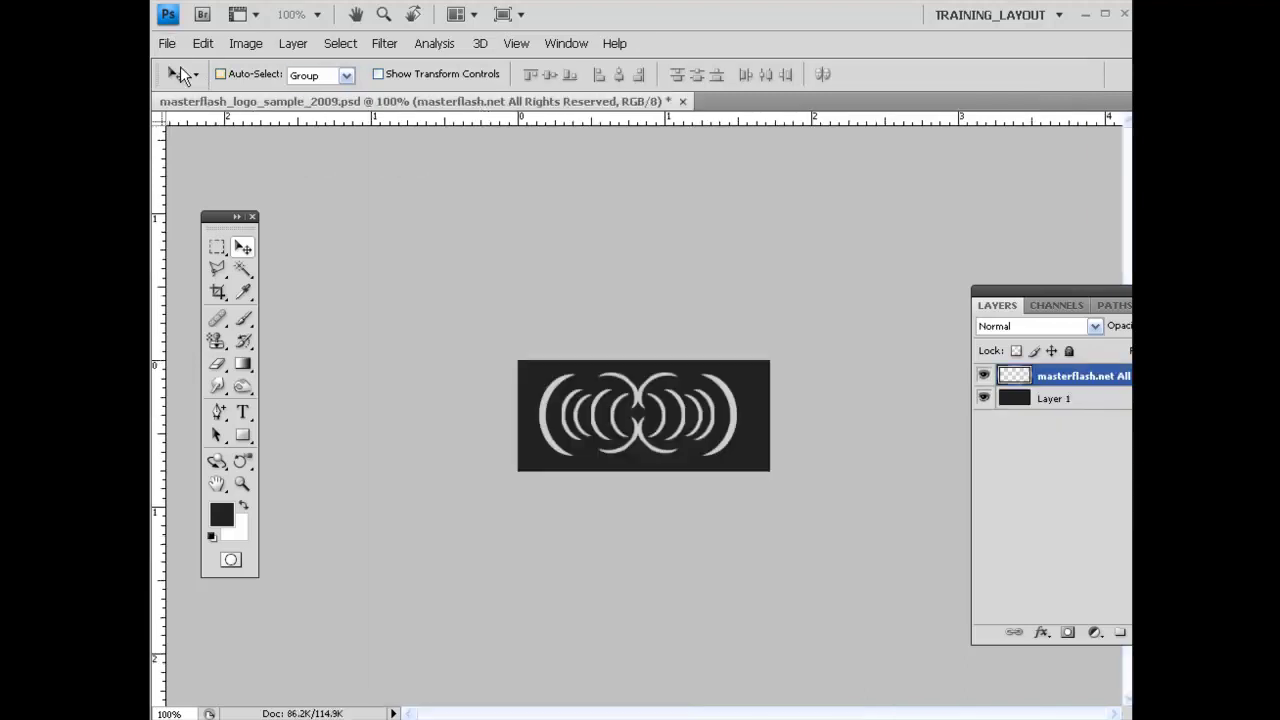
pyautogui.click(167, 44)
pyautogui.click(177, 64)
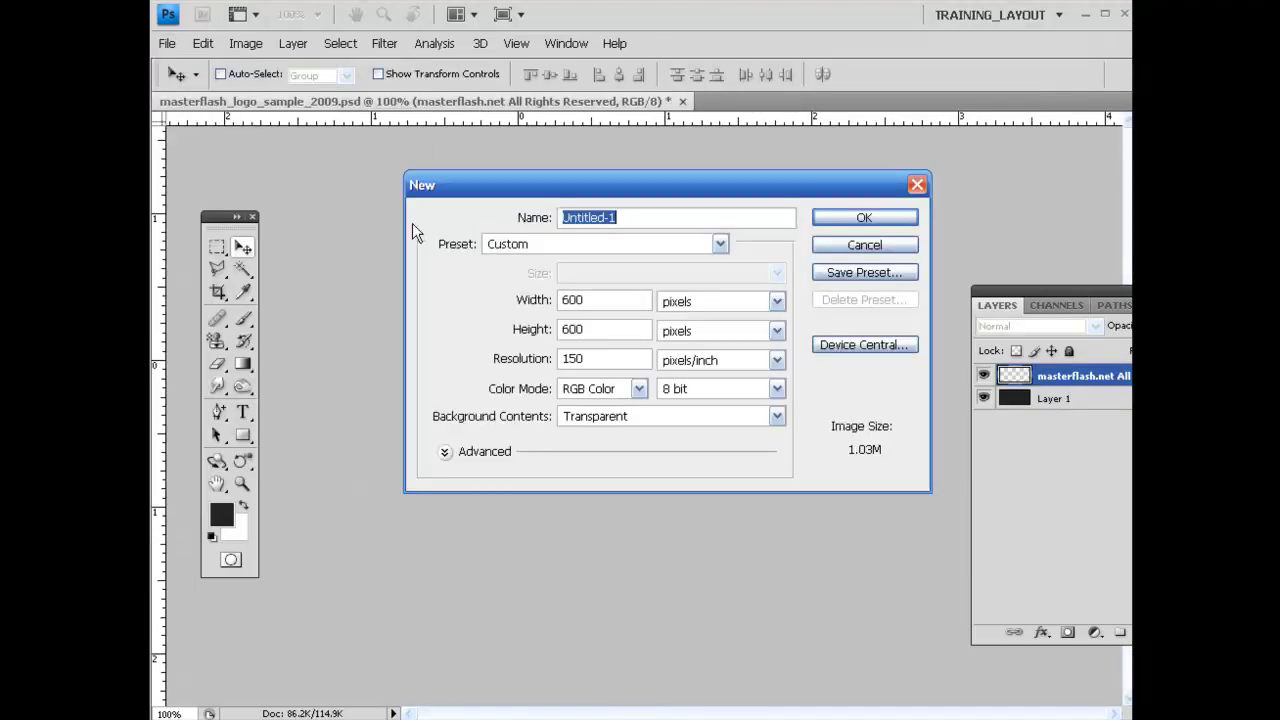
pyautogui.moveTo(591, 299); pyautogui.dragTo(510, 304)
pyautogui.moveTo(604, 330); pyautogui.dragTo(474, 344)
pyautogui.write('500')
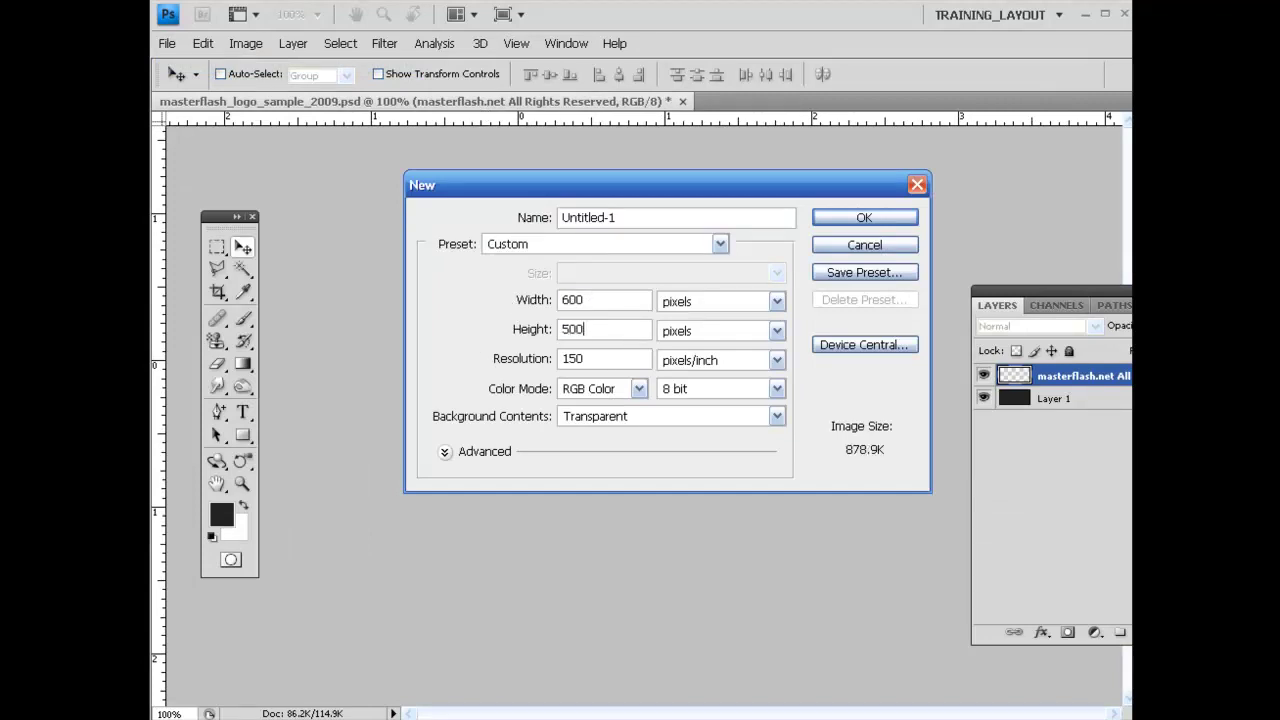
pyautogui.moveTo(594, 363); pyautogui.dragTo(386, 357)
pyautogui.moveTo(604, 360); pyautogui.dragTo(541, 378)
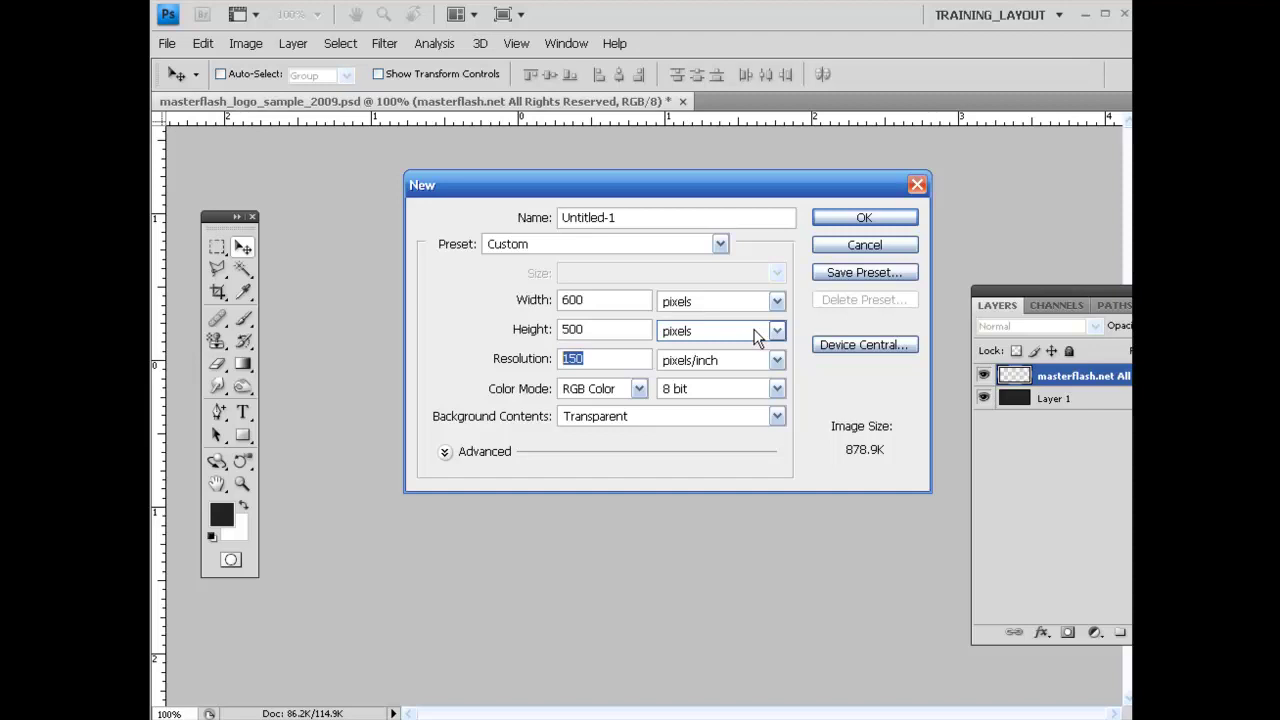
pyautogui.click(838, 221)
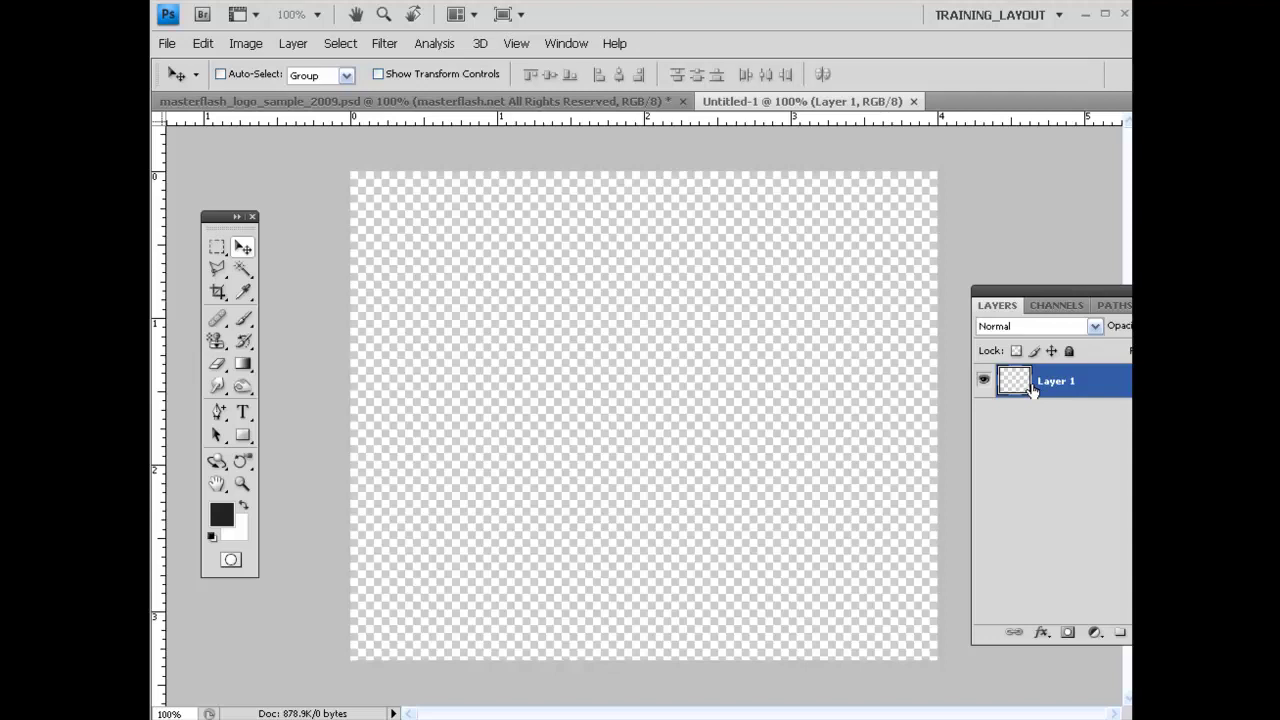
# - Fill Layer 1 with solid black, add an empty Layer 2, and float the Layers panel
pyautogui.hotkey('shift', 'F5')
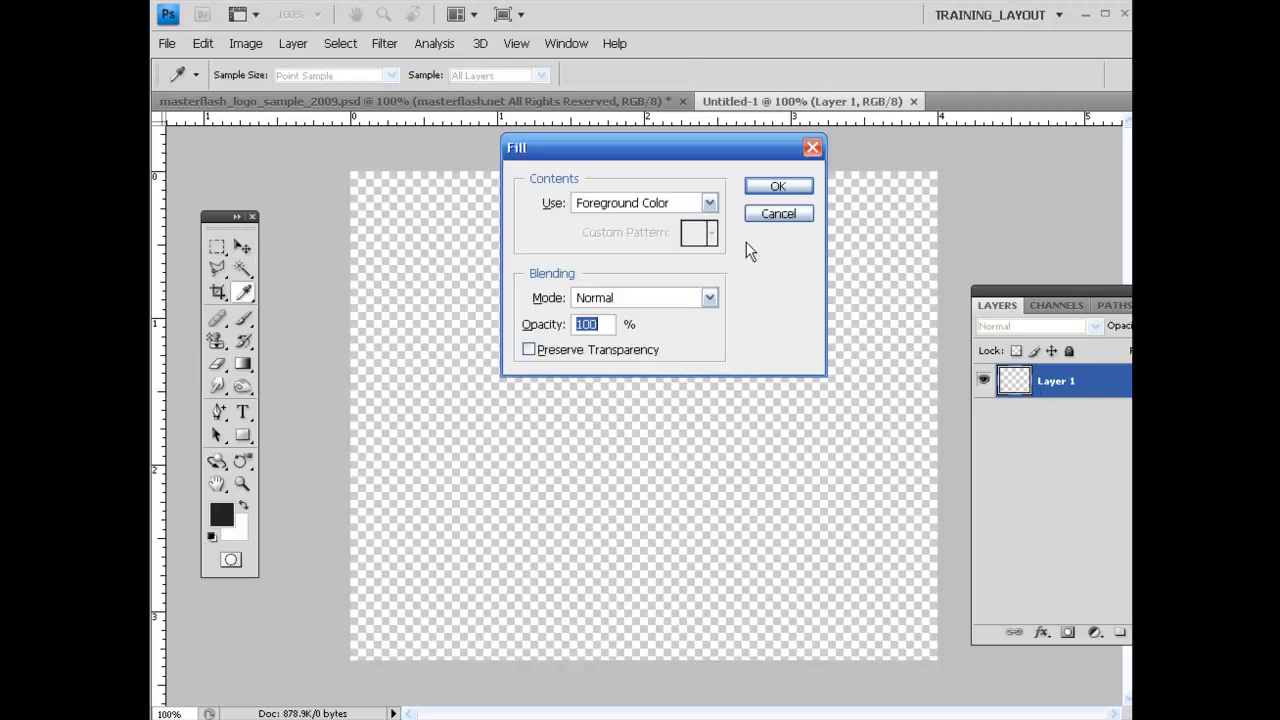
pyautogui.click(709, 204)
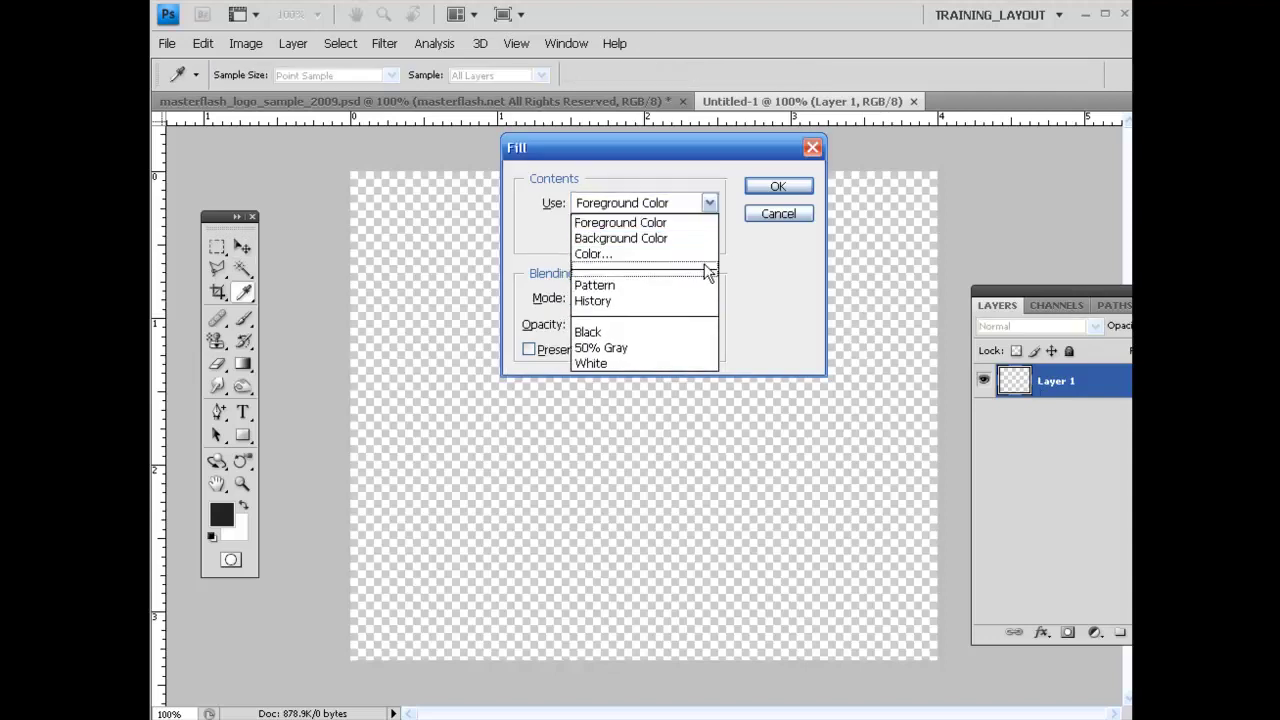
pyautogui.click(700, 332)
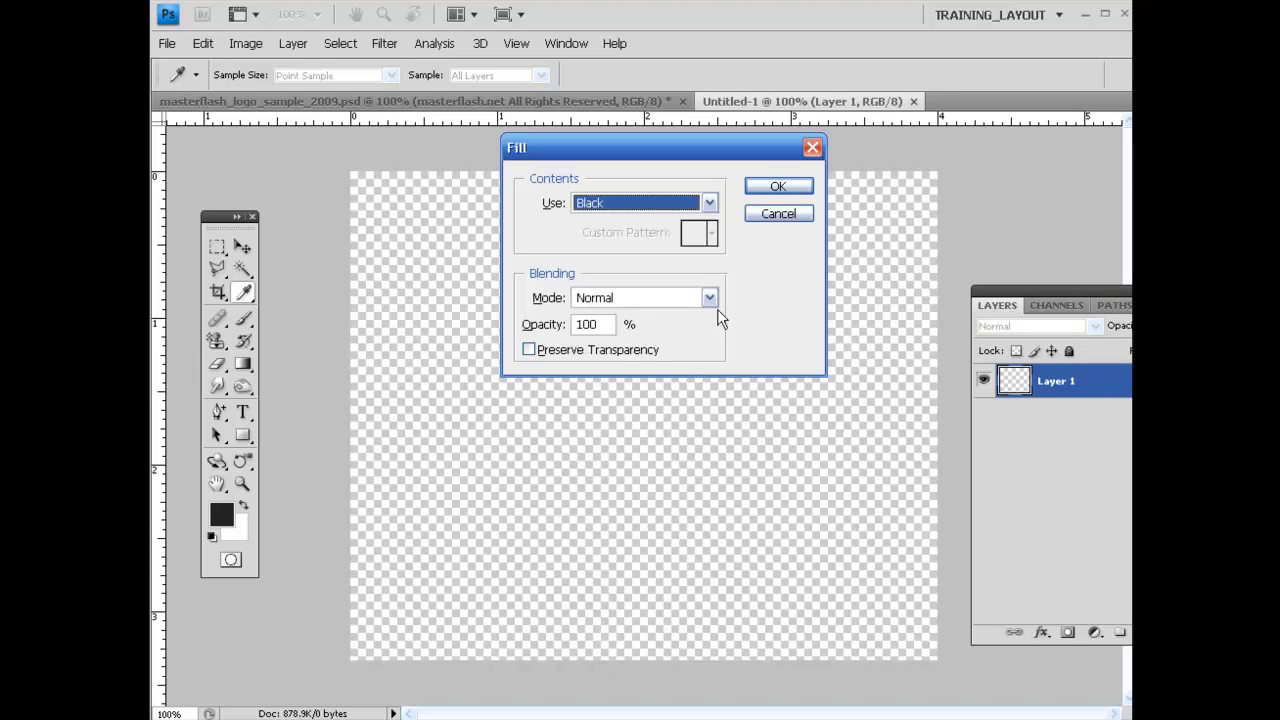
pyautogui.click(776, 188)
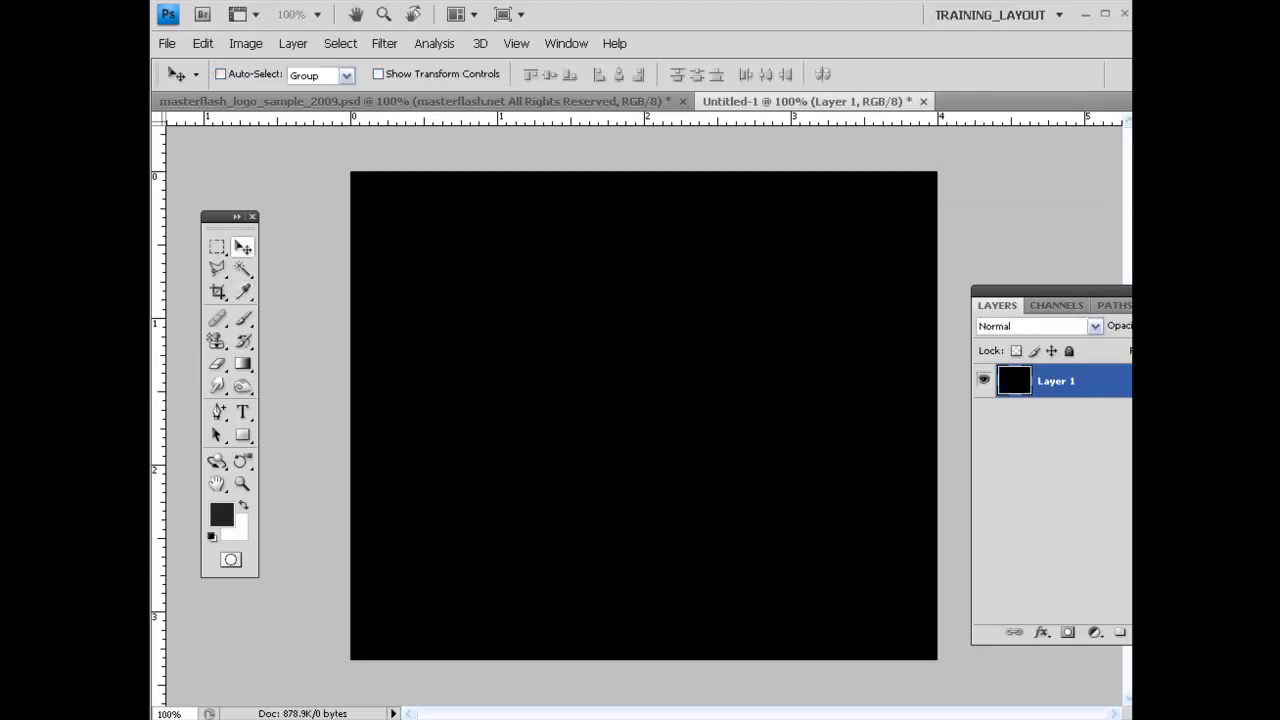
pyautogui.hotkey('ctrl', 'alt', 'shift', 'n')
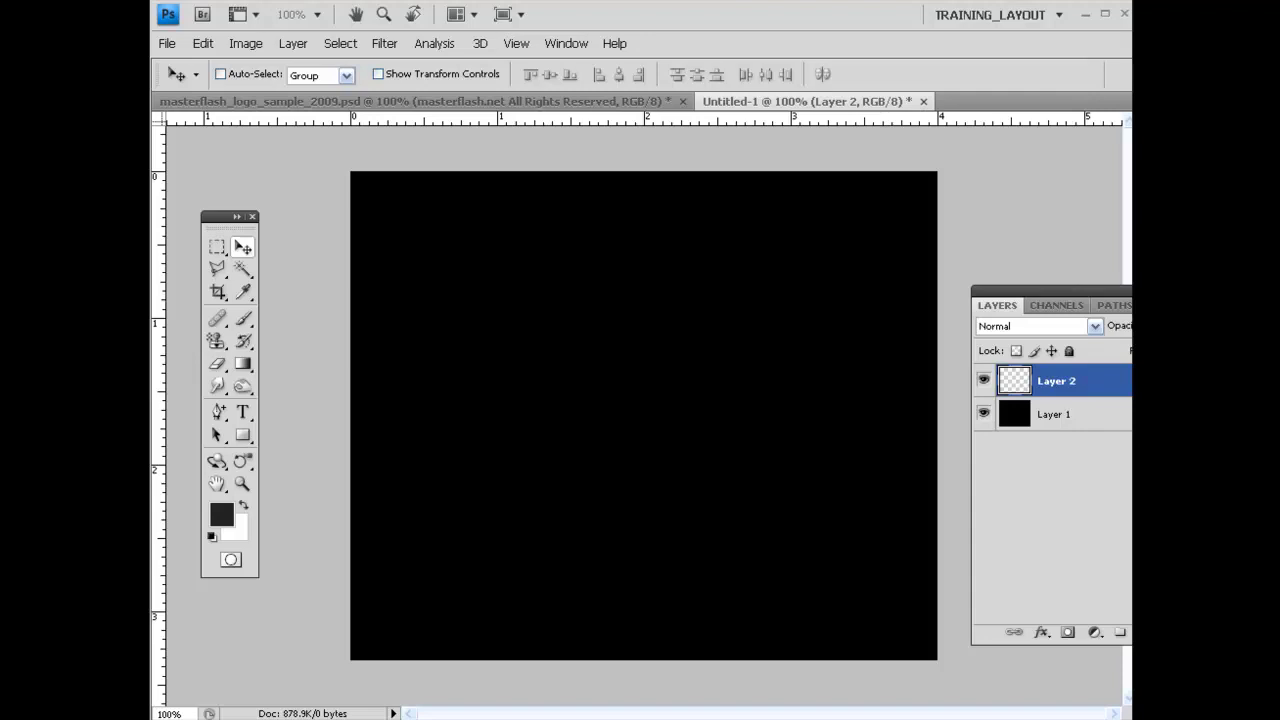
pyautogui.moveTo(1110, 305); pyautogui.dragTo(1080, 237)
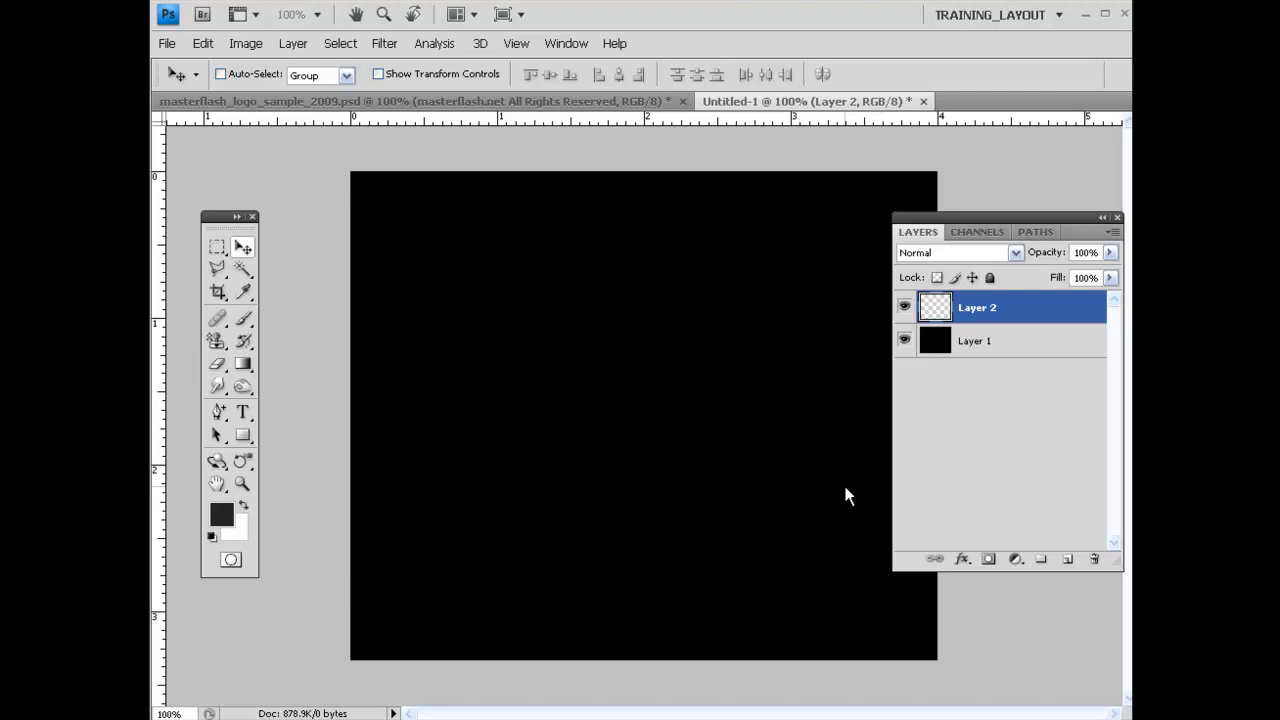
# - Drag the masterflash logo layer onto the black Untitled-1 canvas, then re-dock the logo window
pyautogui.moveTo(473, 98); pyautogui.dragTo(486, 196)
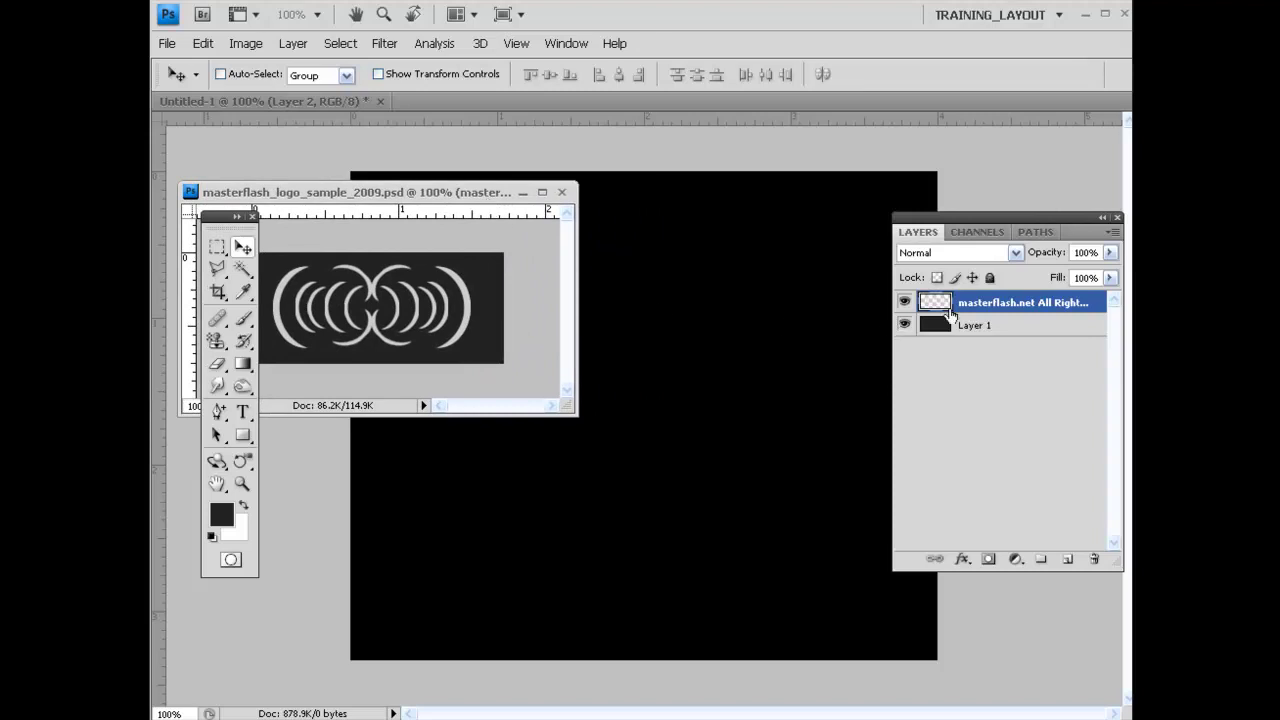
pyautogui.moveTo(930, 304); pyautogui.dragTo(676, 362)
pyautogui.moveTo(422, 194); pyautogui.dragTo(760, 104)
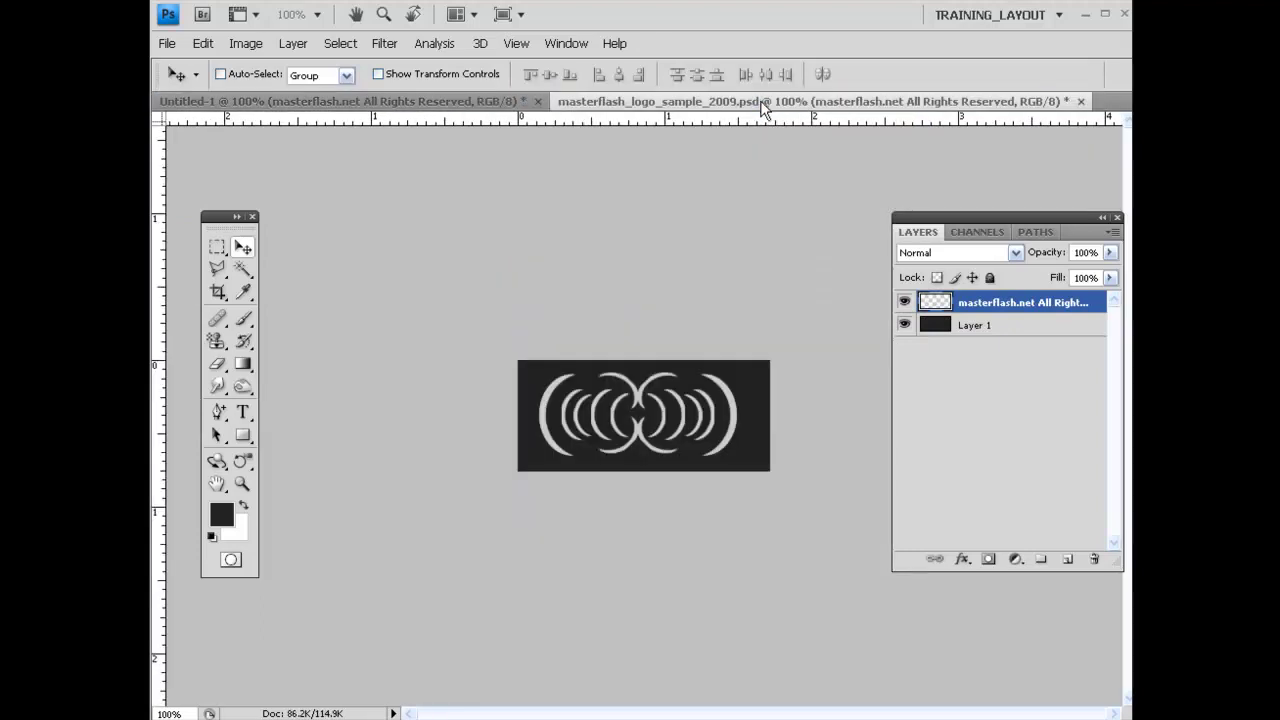
pyautogui.click(423, 104)
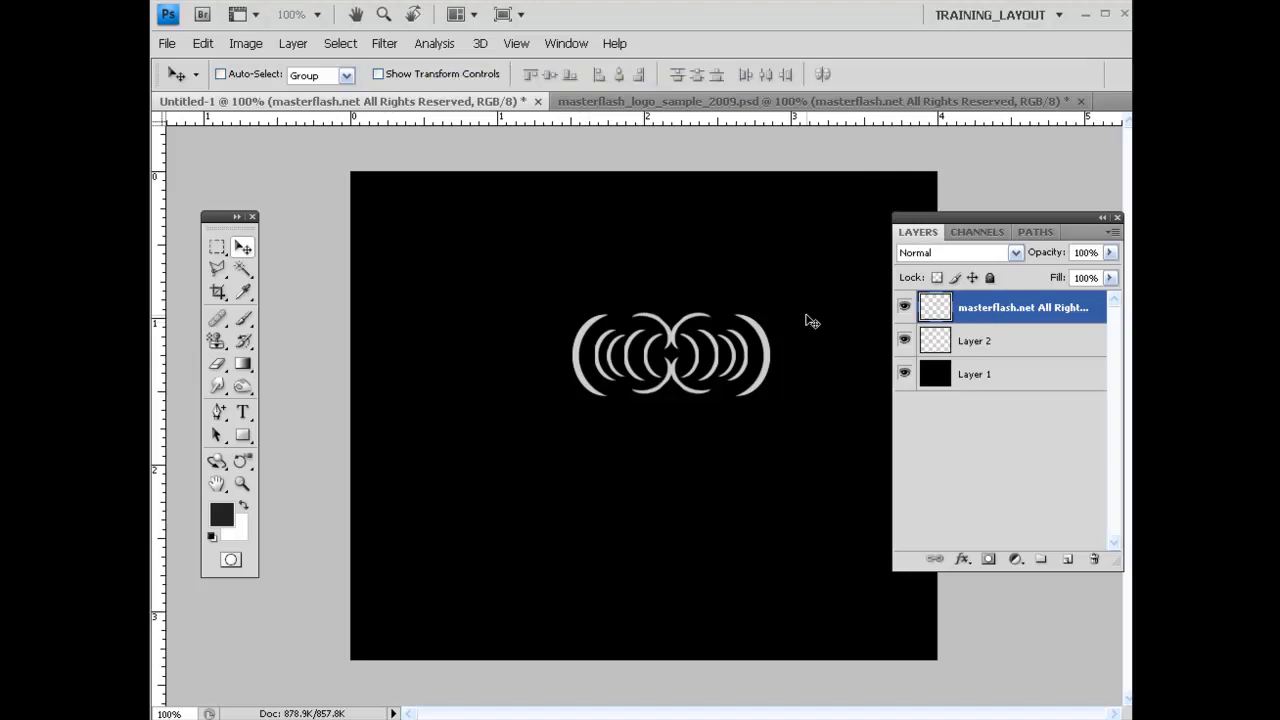
# - Scale the arcs logo proportionally to about 223% and centre it on the black canvas
pyautogui.moveTo(684, 364)
pyautogui.mouseDown()
pyautogui.moveTo(647, 366)
pyautogui.moveTo(668, 372)
pyautogui.mouseUp()
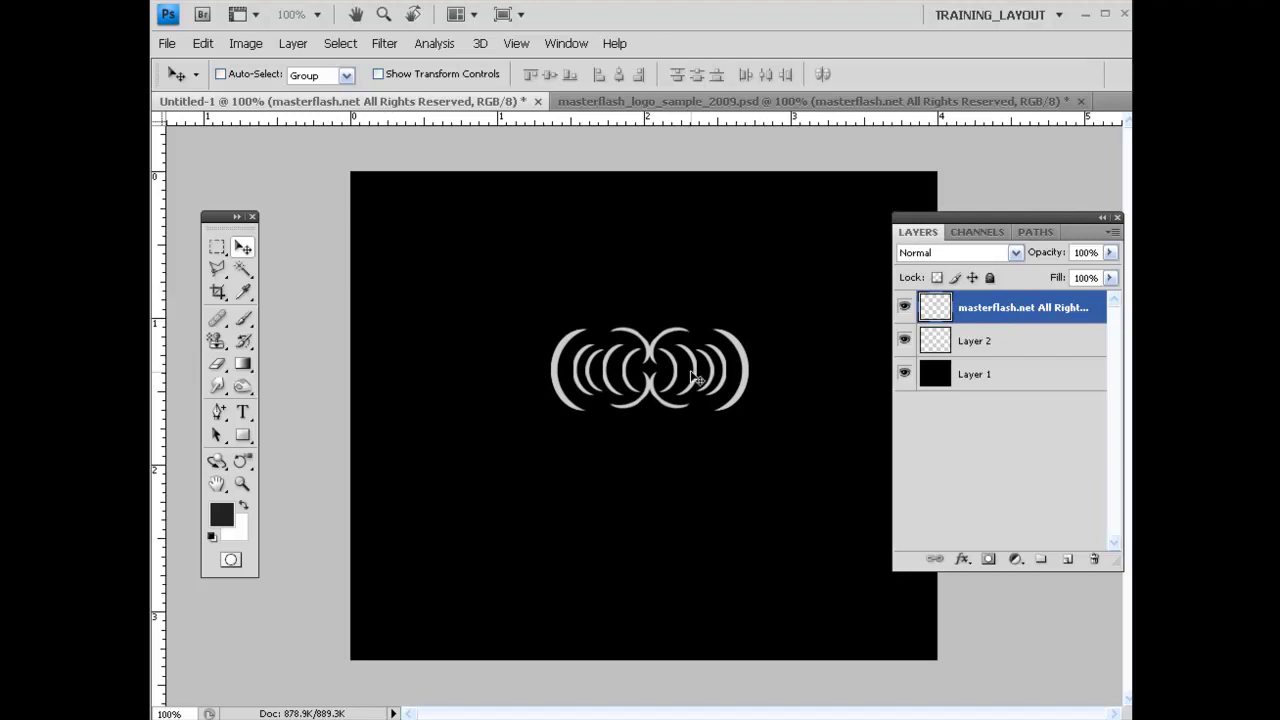
pyautogui.hotkey('ctrl', 't')
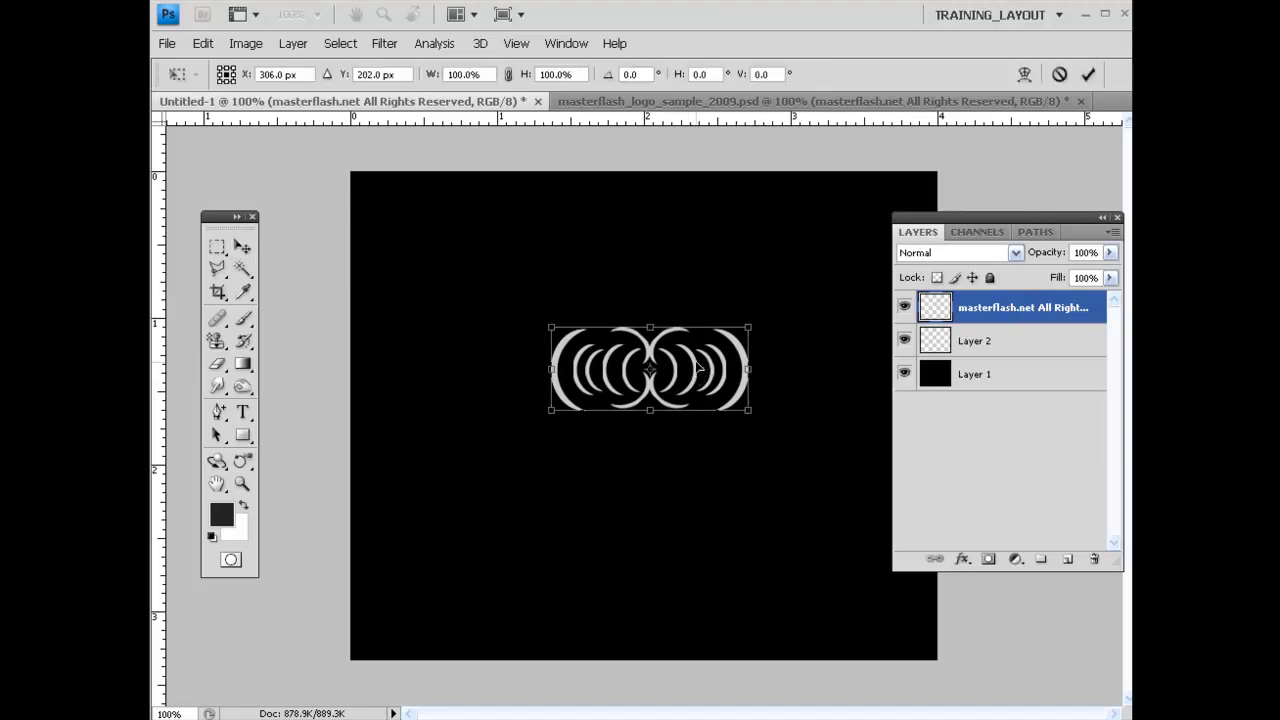
pyautogui.moveTo(748, 327); pyautogui.dragTo(908, 257)
pyautogui.moveTo(748, 293); pyautogui.dragTo(666, 333)
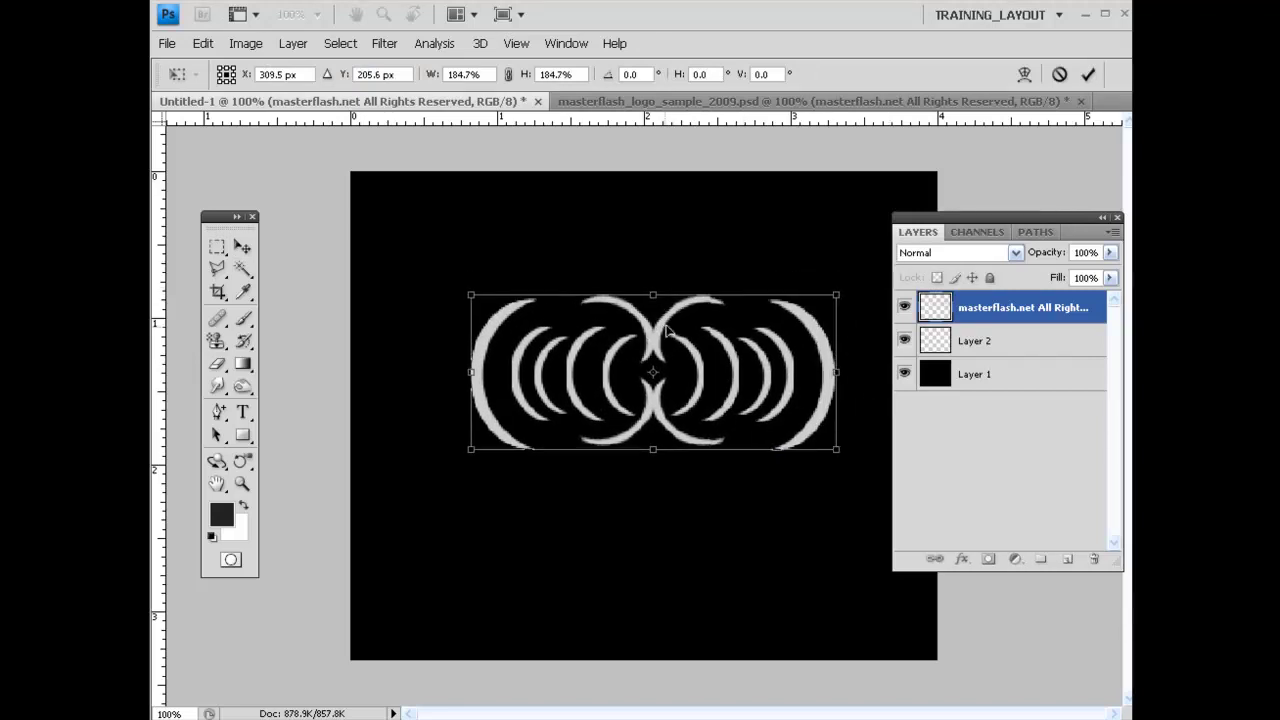
pyautogui.moveTo(837, 295); pyautogui.dragTo(884, 268)
pyautogui.press('Return')
pyautogui.moveTo(693, 326); pyautogui.dragTo(650, 372)
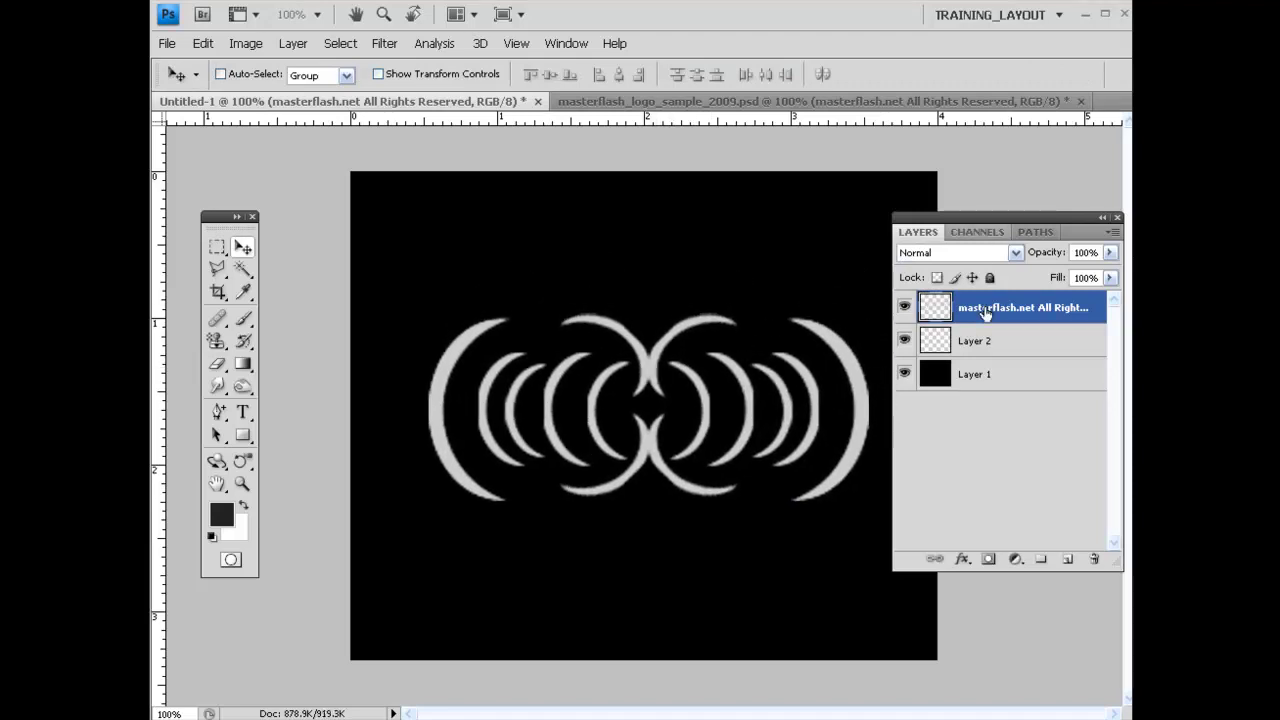
# - Reopen the Layers panel and place it beside the canvas
pyautogui.click(1117, 217)
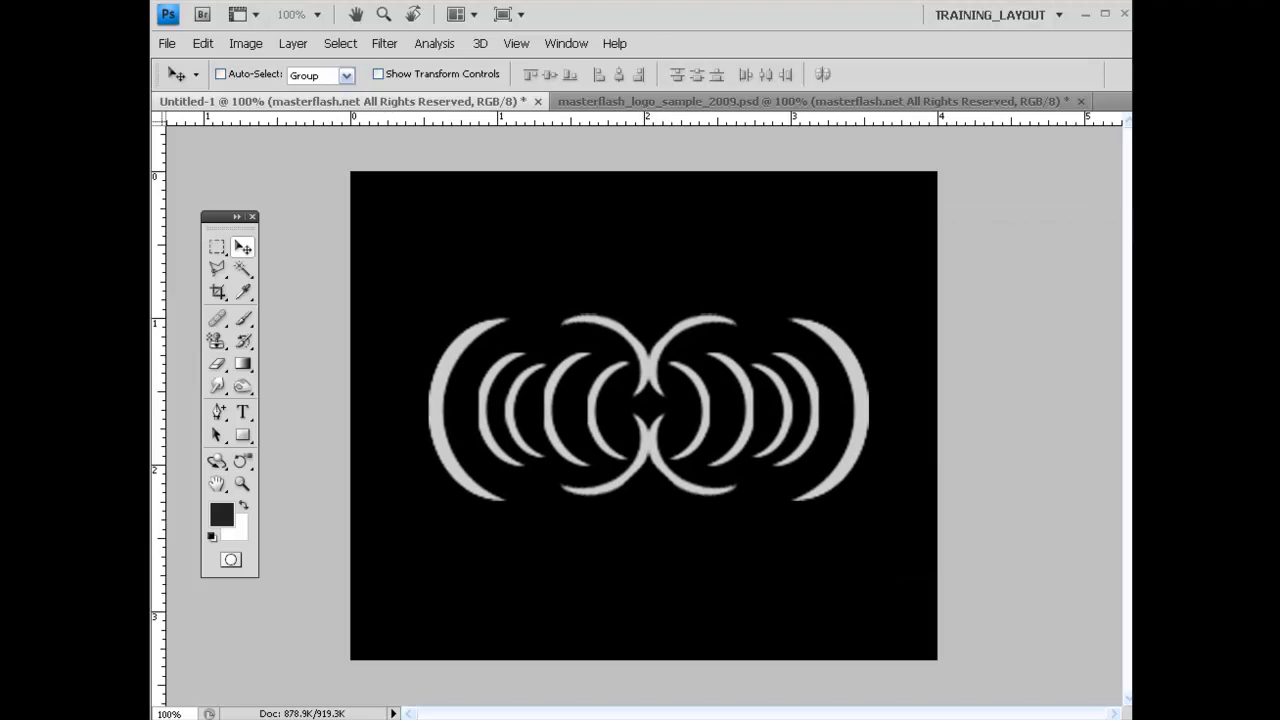
pyautogui.press('F7')
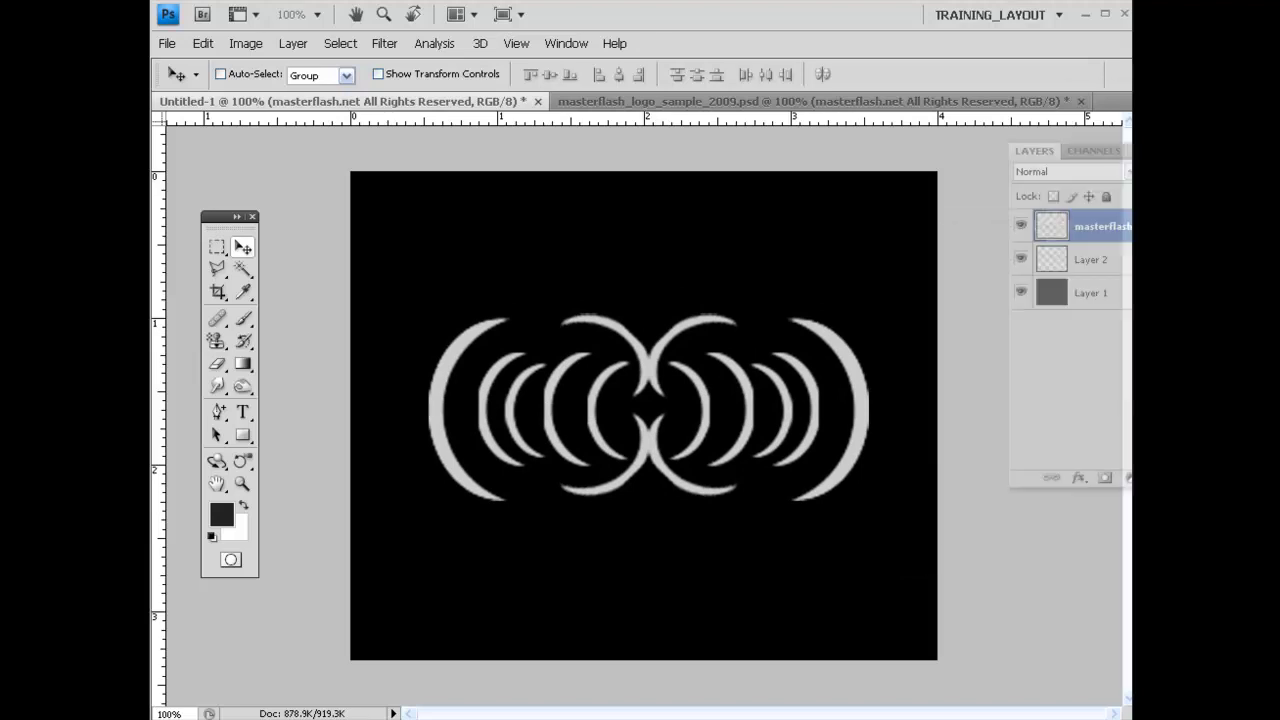
pyautogui.moveTo(1105, 175); pyautogui.dragTo(1184, 302)
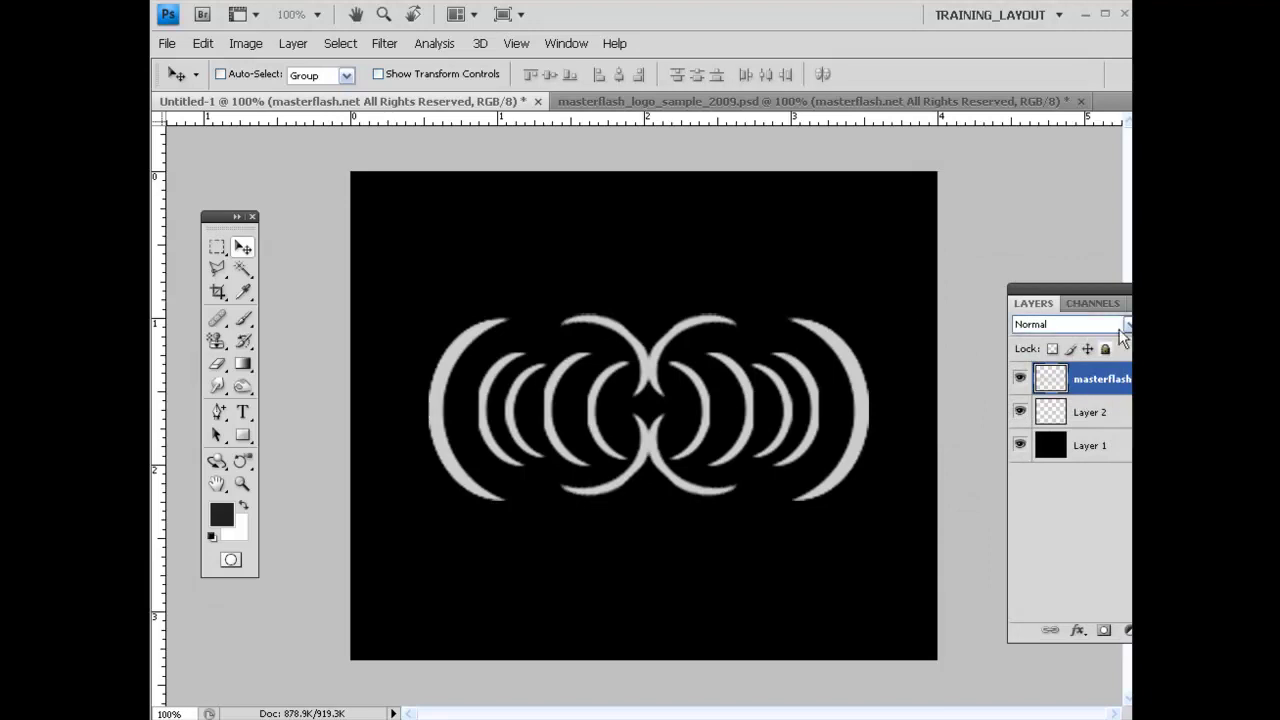
# - Duplicate the logo layer and hide the top copy
pyautogui.rightClick(1015, 372)
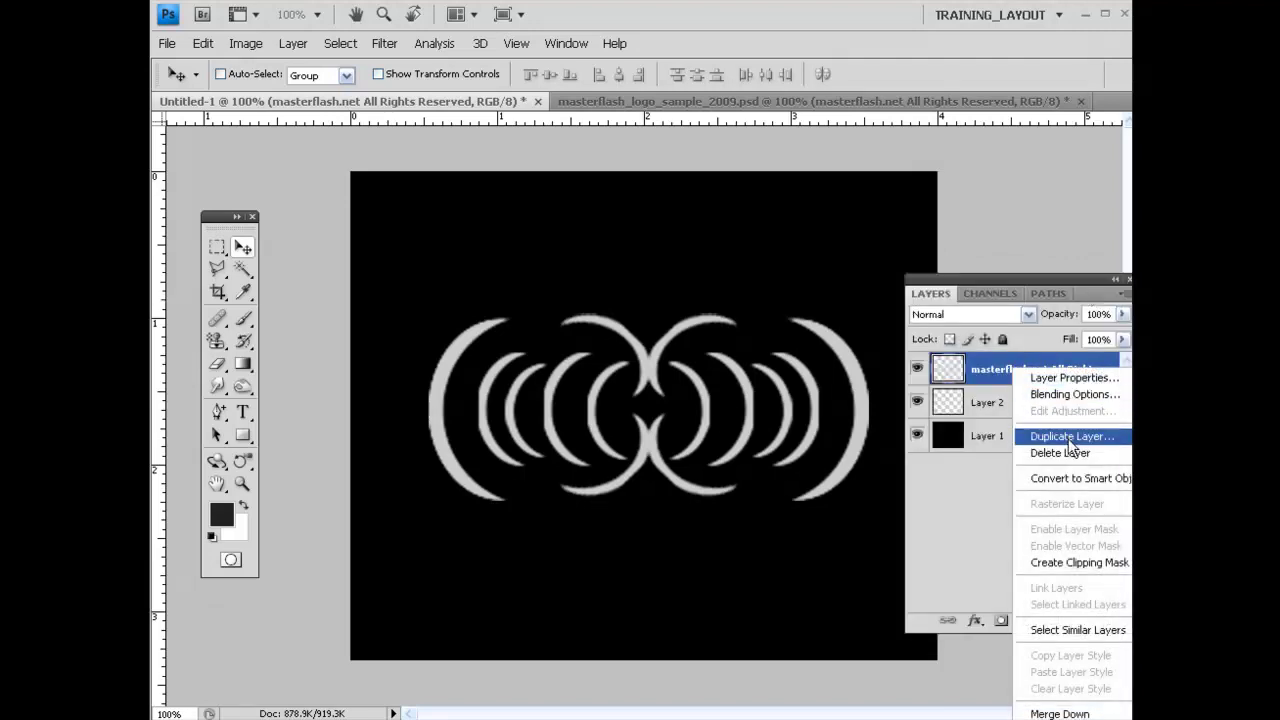
pyautogui.click(984, 374)
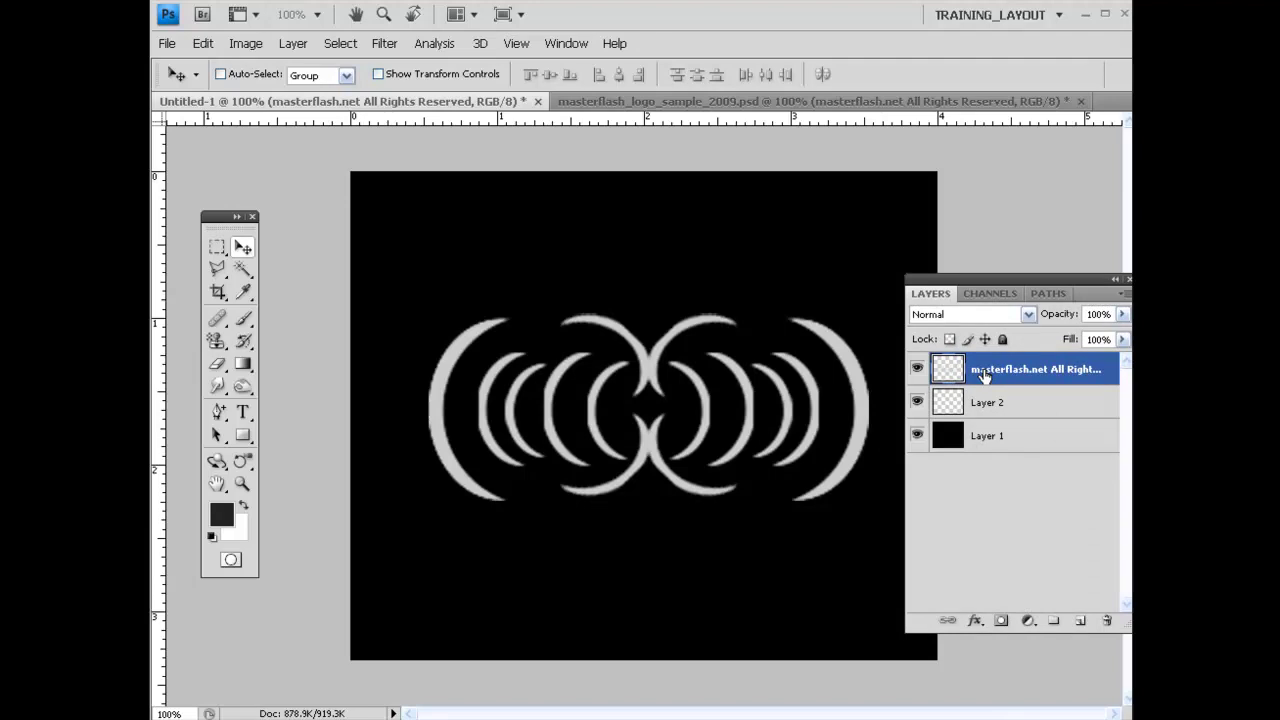
pyautogui.hotkey('ctrl', 'j')
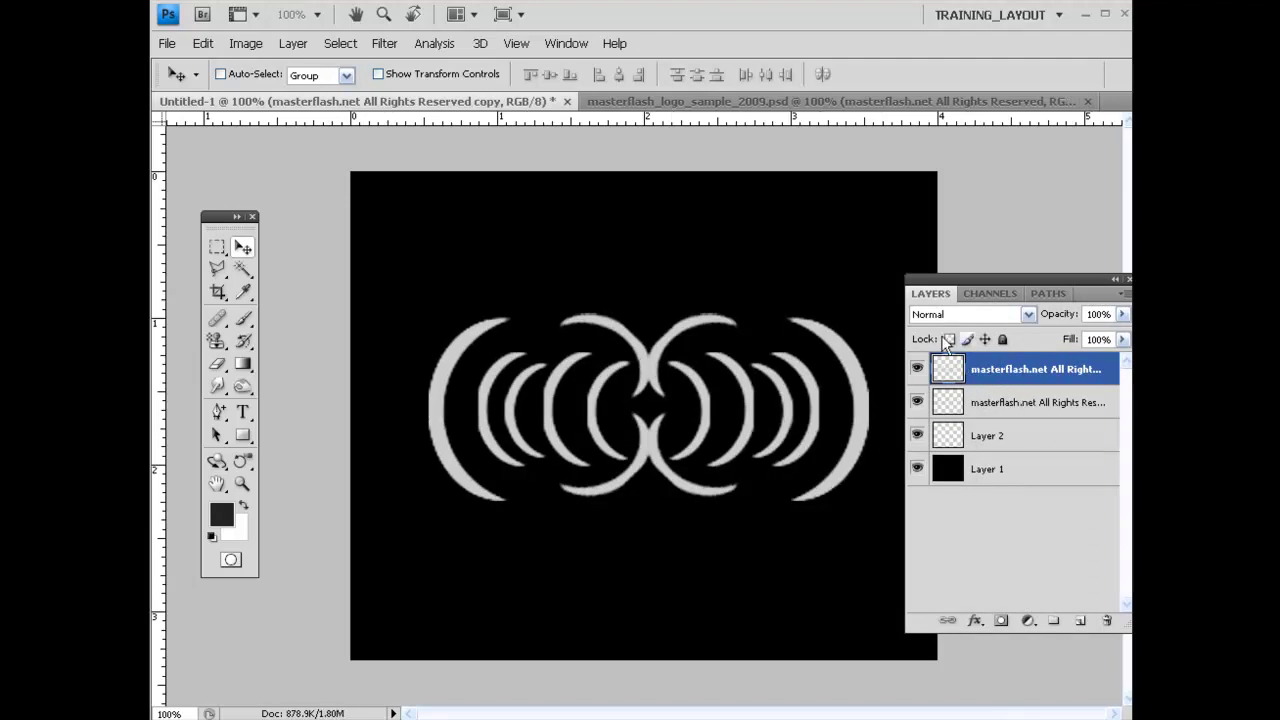
pyautogui.click(917, 369)
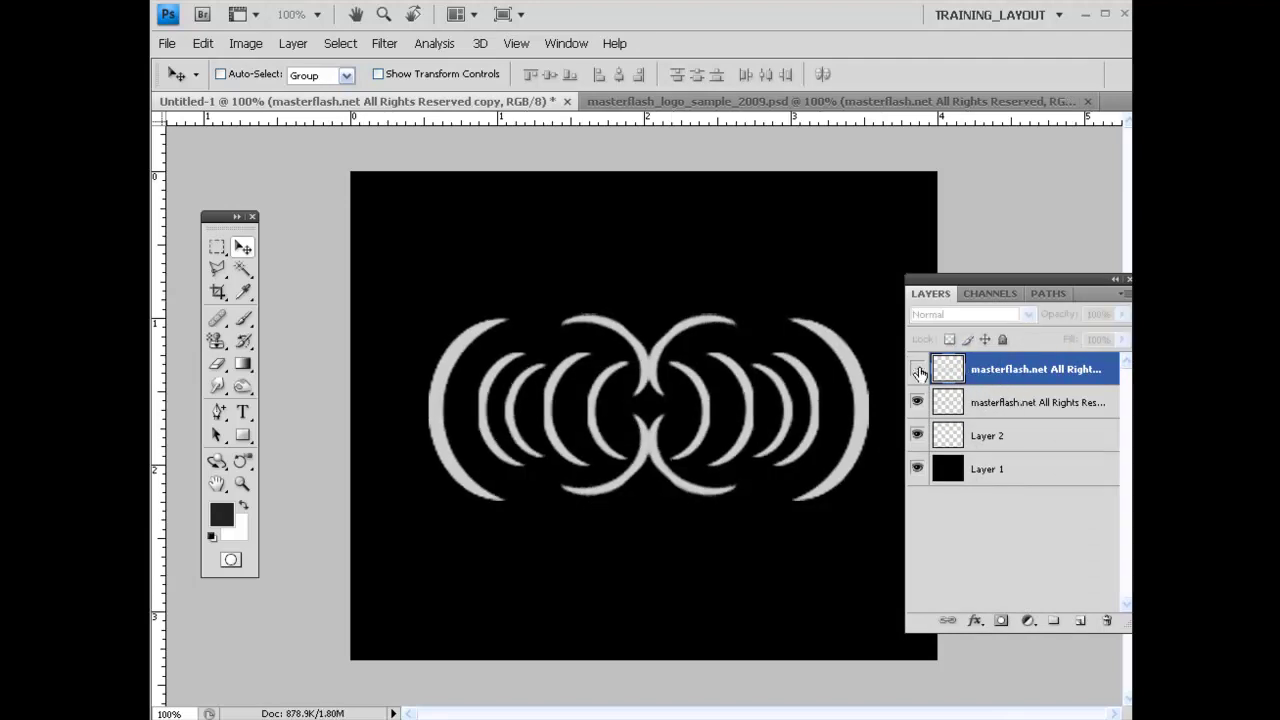
# - Give the original logo layer an orange Outer Glow and smudge the left arcs upward into flames
pyautogui.click(996, 406)
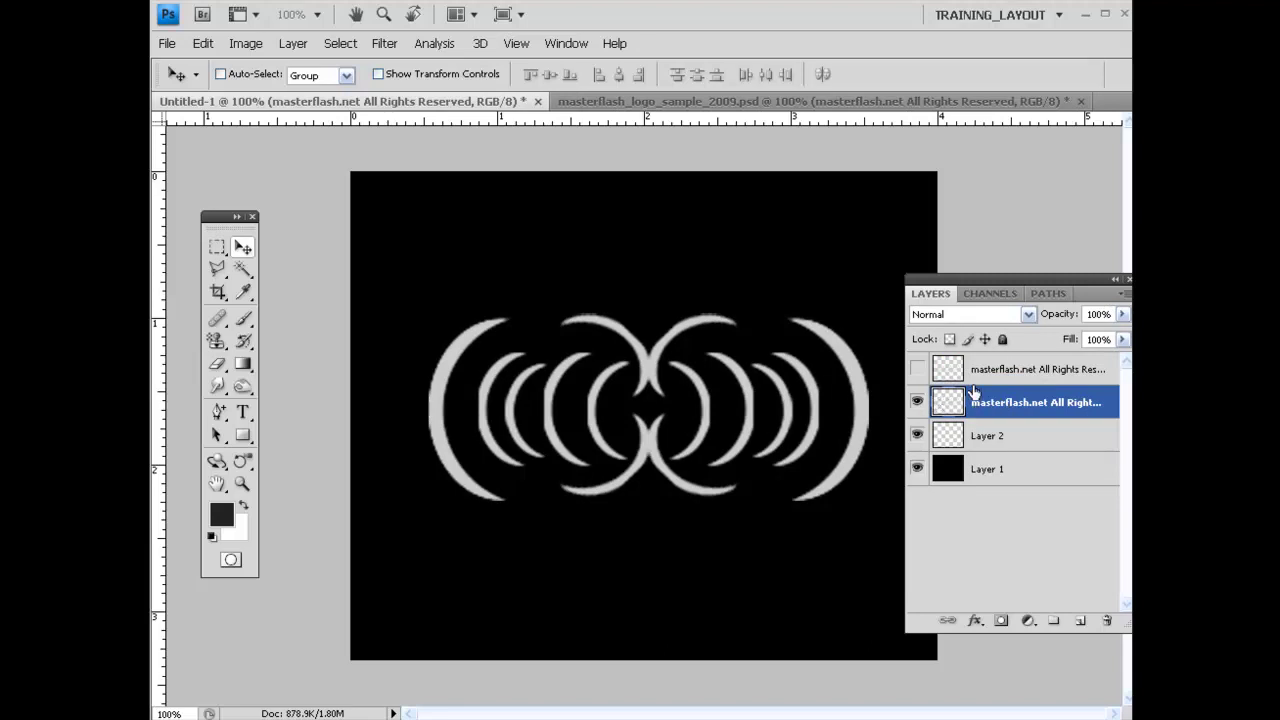
pyautogui.click(975, 621)
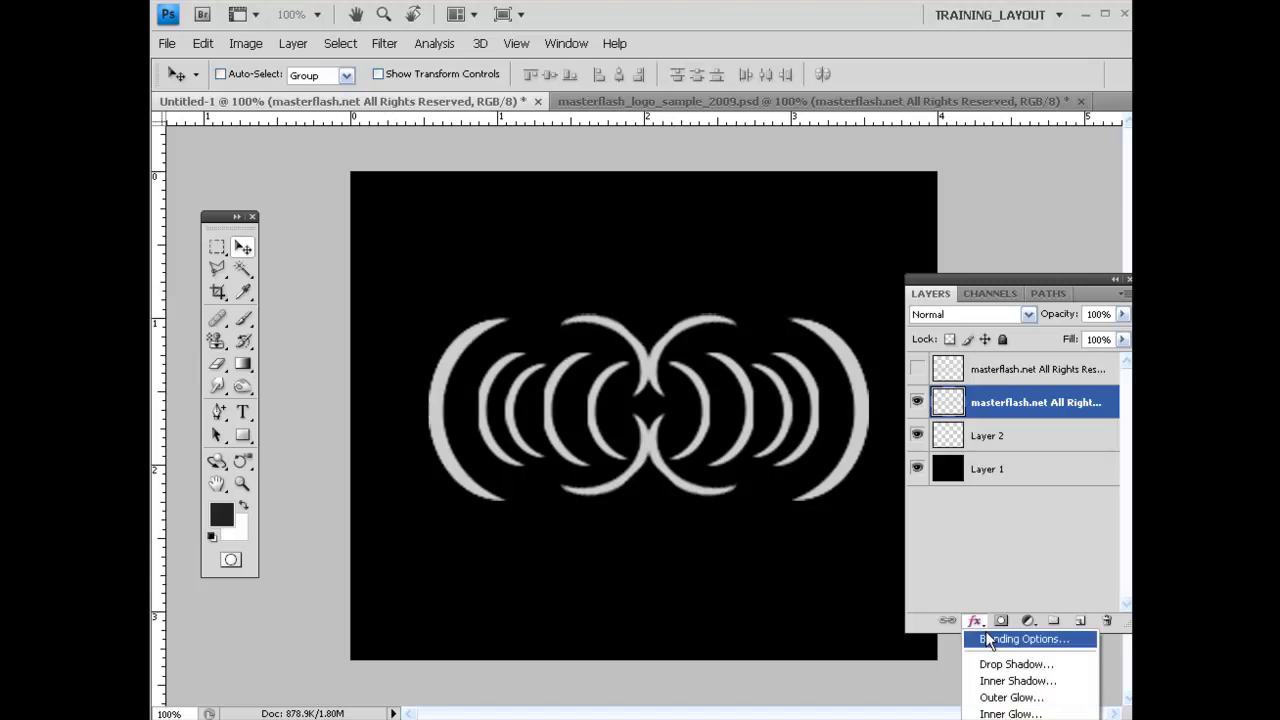
pyautogui.click(996, 700)
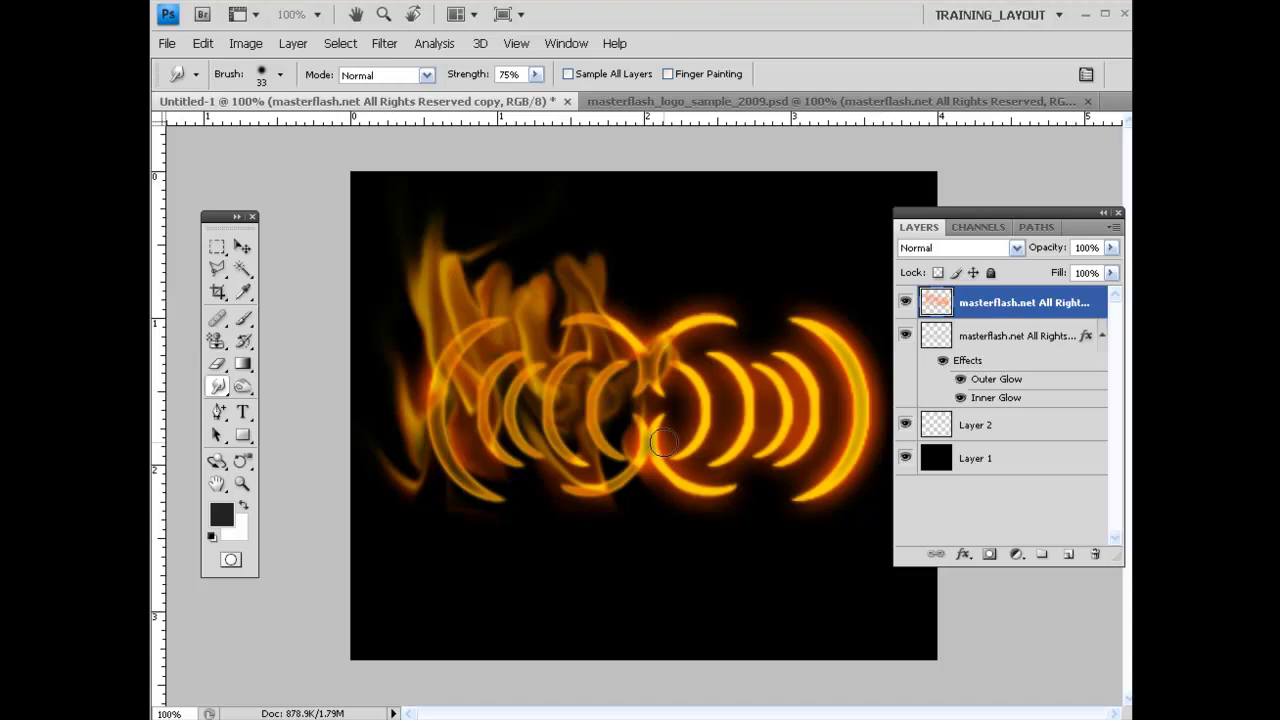
pyautogui.moveTo(663, 441); pyautogui.dragTo(678, 205)
pyautogui.moveTo(645, 332); pyautogui.dragTo(630, 207)
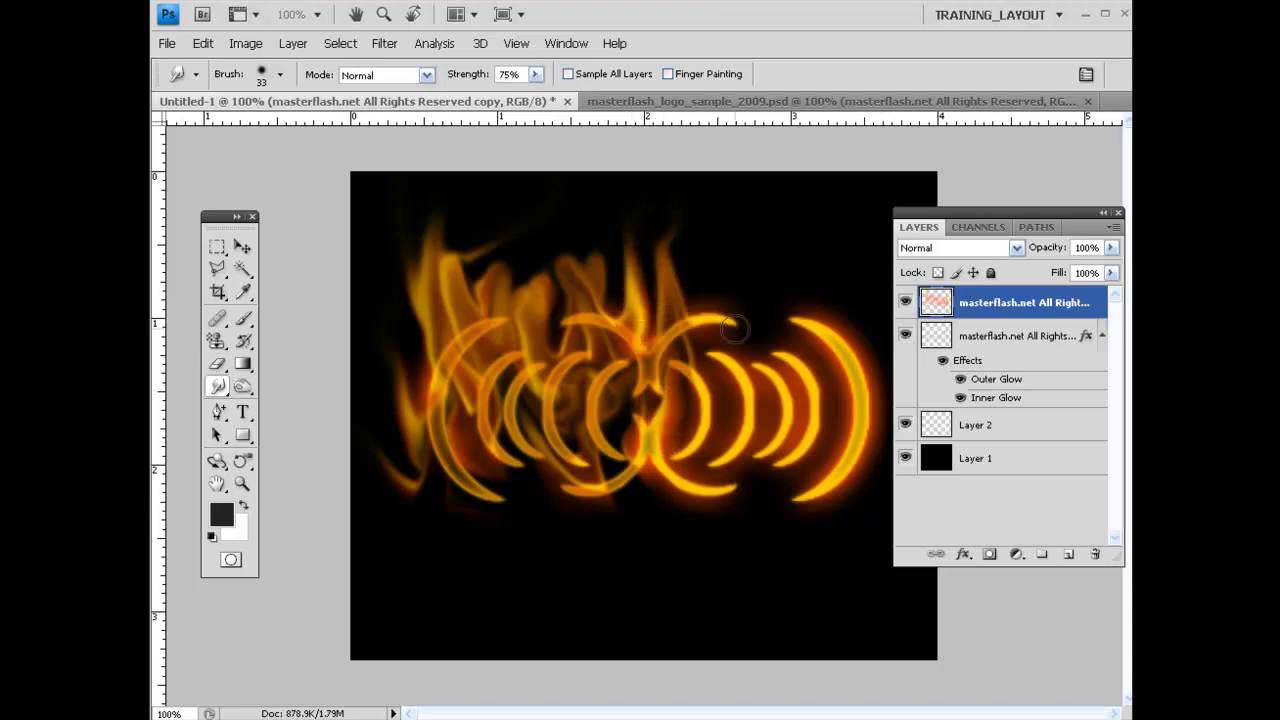
# - Smudge flame wisps upward from the right-hand arcs at 75% strength
pyautogui.moveTo(735, 329)
pyautogui.mouseDown()
pyautogui.moveTo(766, 266)
pyautogui.moveTo(749, 257)
pyautogui.moveTo(703, 286)
pyautogui.moveTo(726, 283)
pyautogui.mouseUp()
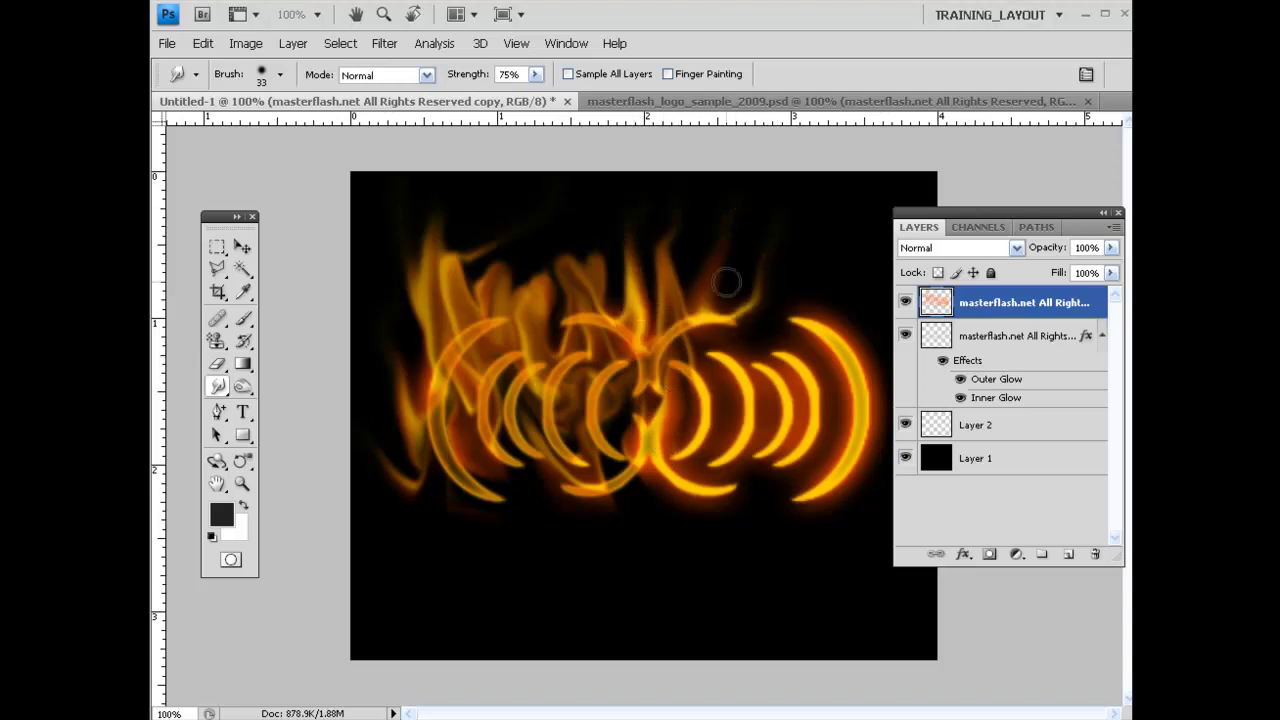